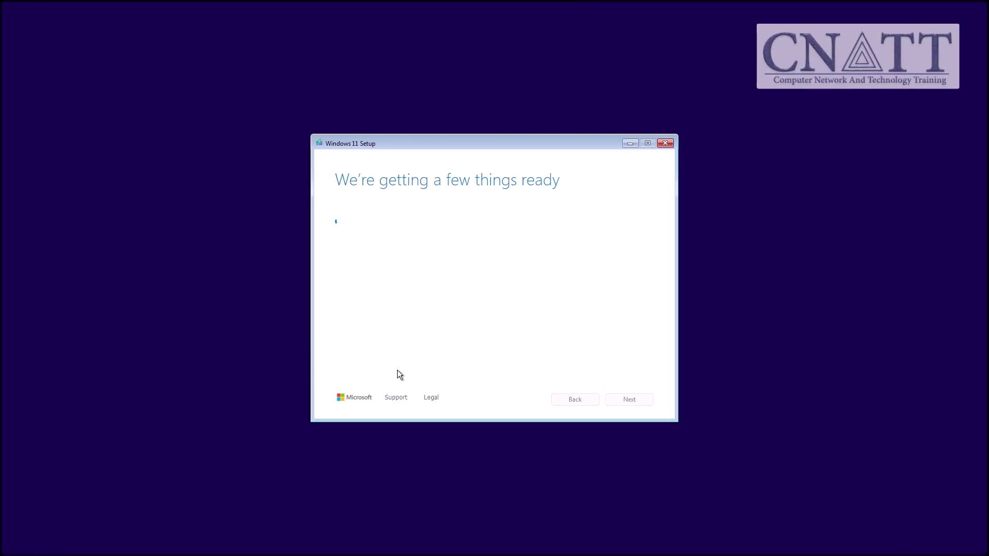
Step: Accept the license terms and bring up an administrator Command Prompt with Shift+F10
{"action": "left_click", "coordinate": [633, 400]}
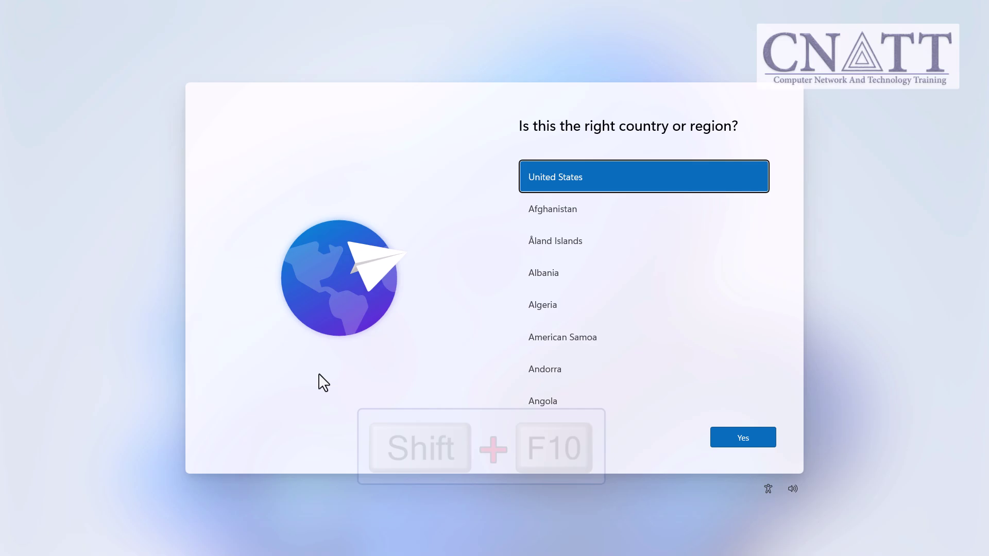
{"action": "key", "text": "shift+F10"}
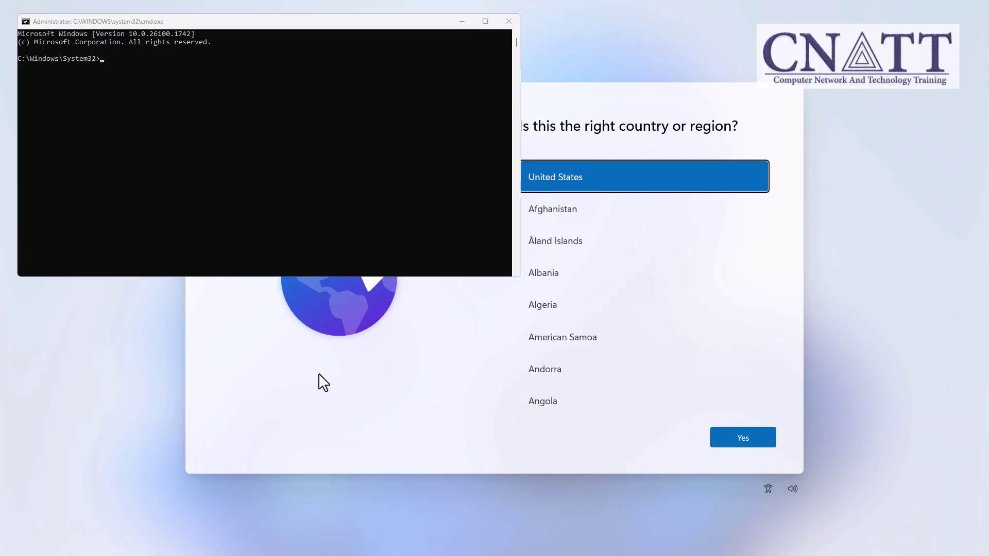
Step: Run start ms-cxh:localonly in Command Prompt to launch local account creation
{"action": "left_click", "coordinate": [262, 200]}
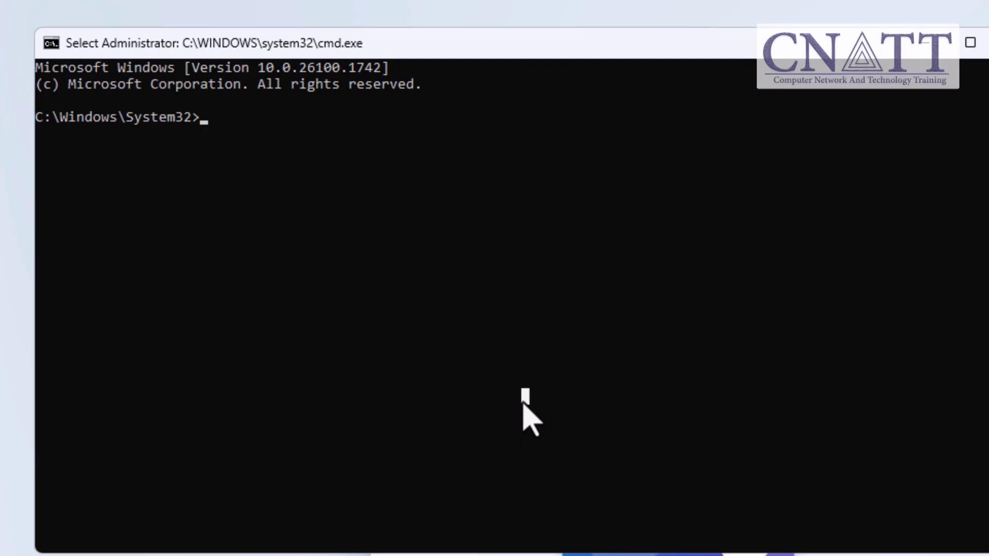
{"action": "type", "text": "start"}
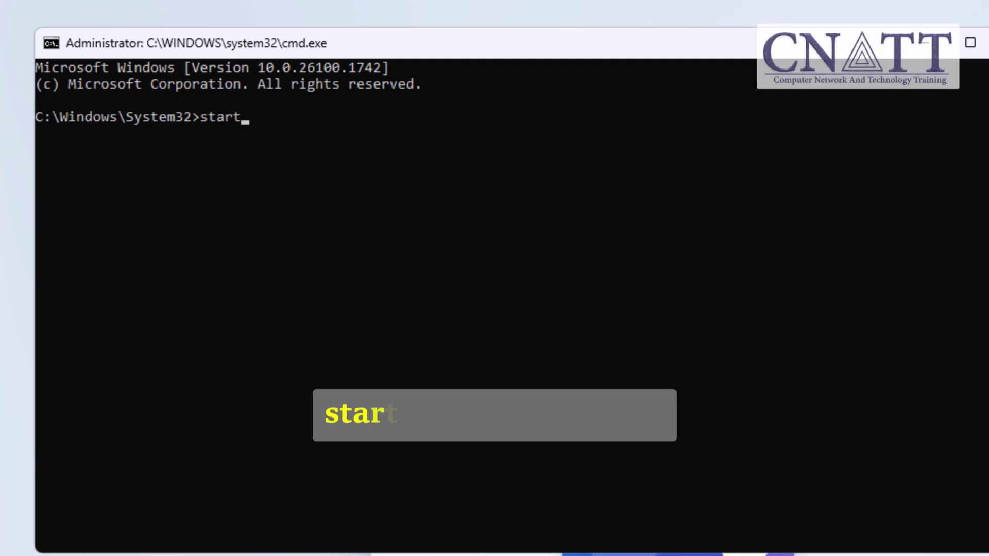
{"action": "type", "text": " ms-"}
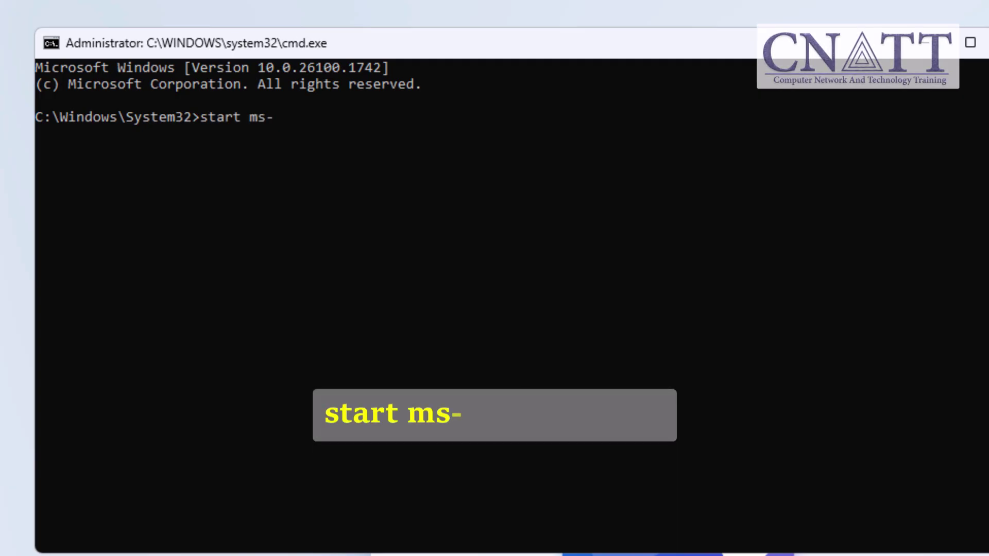
{"action": "type", "text": "cxh"}
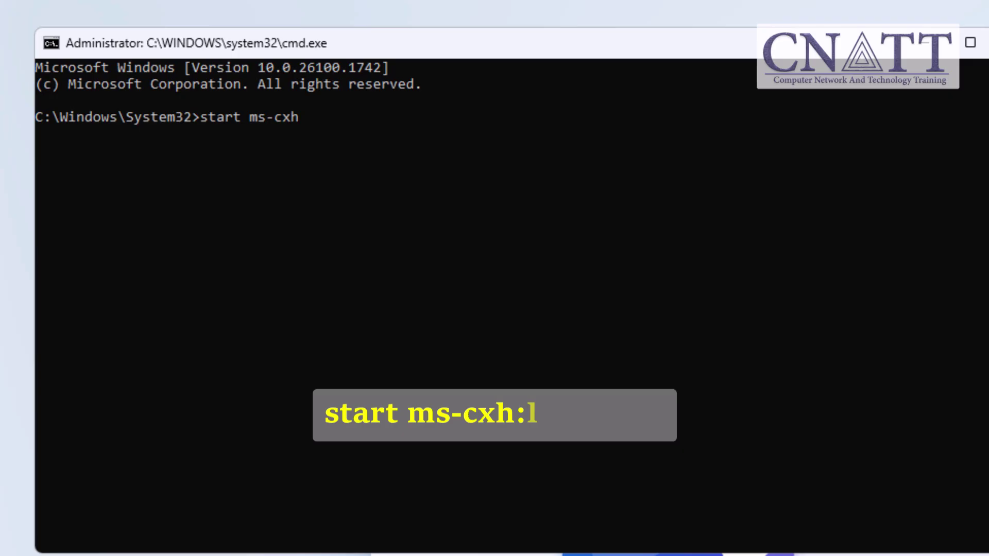
{"action": "type", "text": ":local"}
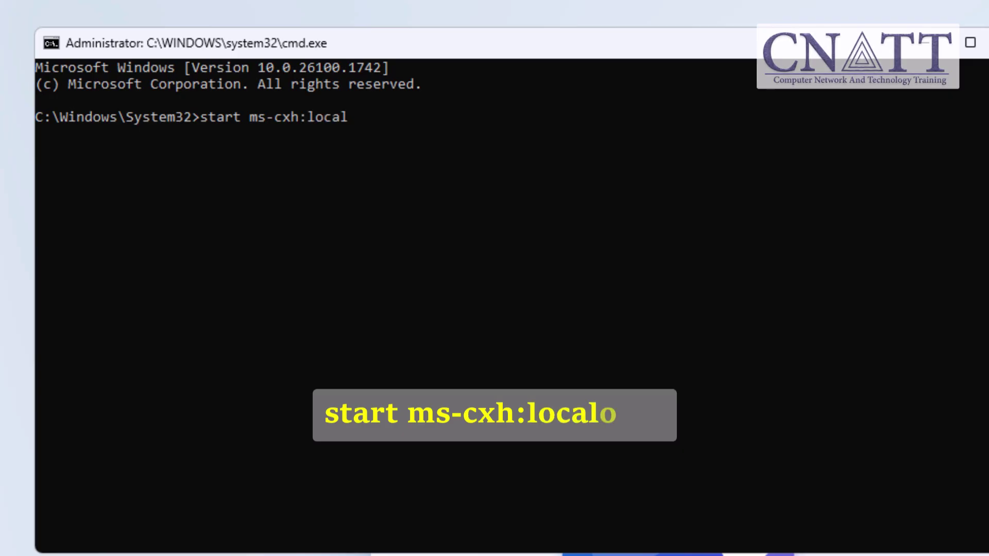
{"action": "type", "text": "only"}
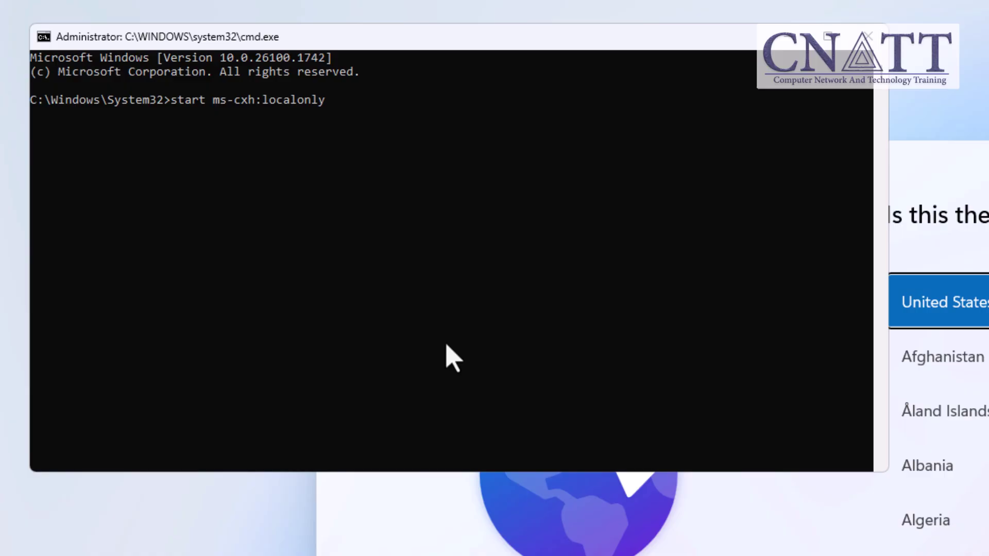
{"action": "key", "text": "Return"}
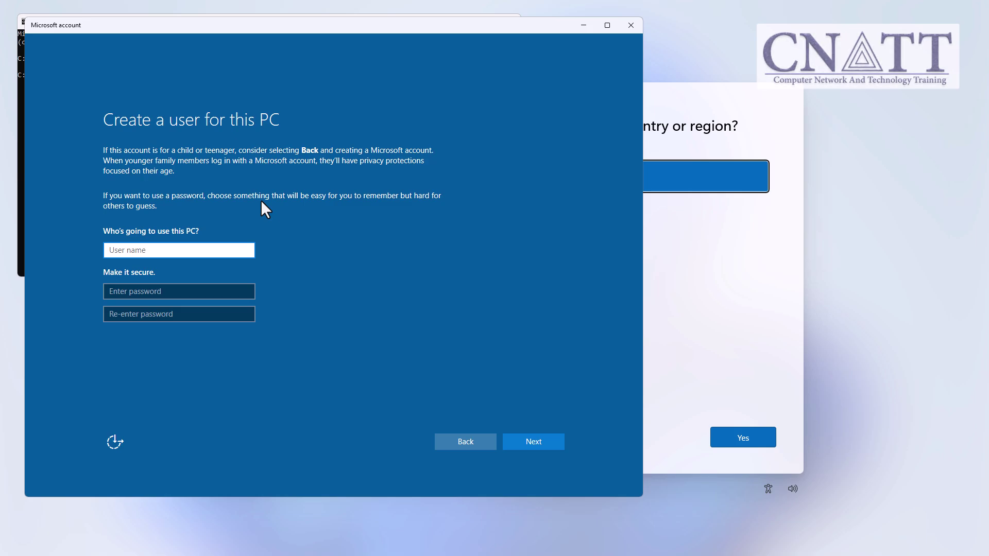
Step: Enter CNATT as the local account user name, leaving passwords blank
{"action": "type", "text": "CNAT"}
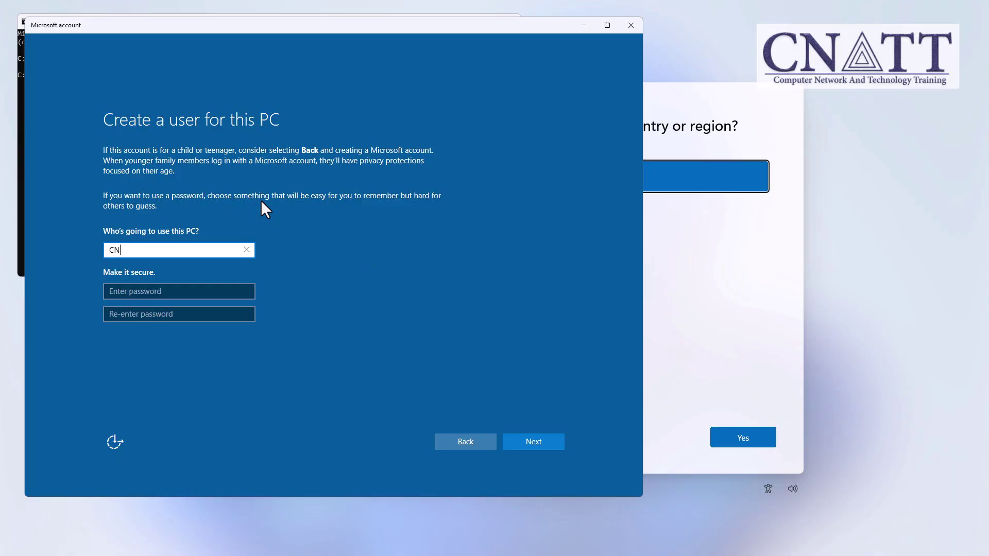
{"action": "type", "text": "T"}
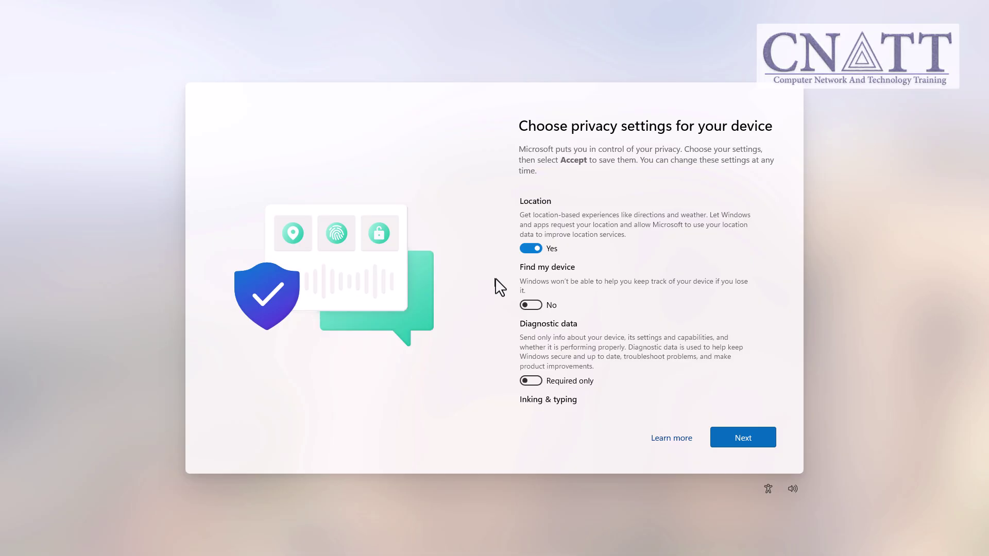
Step: Set Inking & typing and Tailored experiences to No, then accept the privacy settings
{"action": "scroll", "coordinate": [776, 315], "scroll_direction": "down", "scroll_amount": 5}
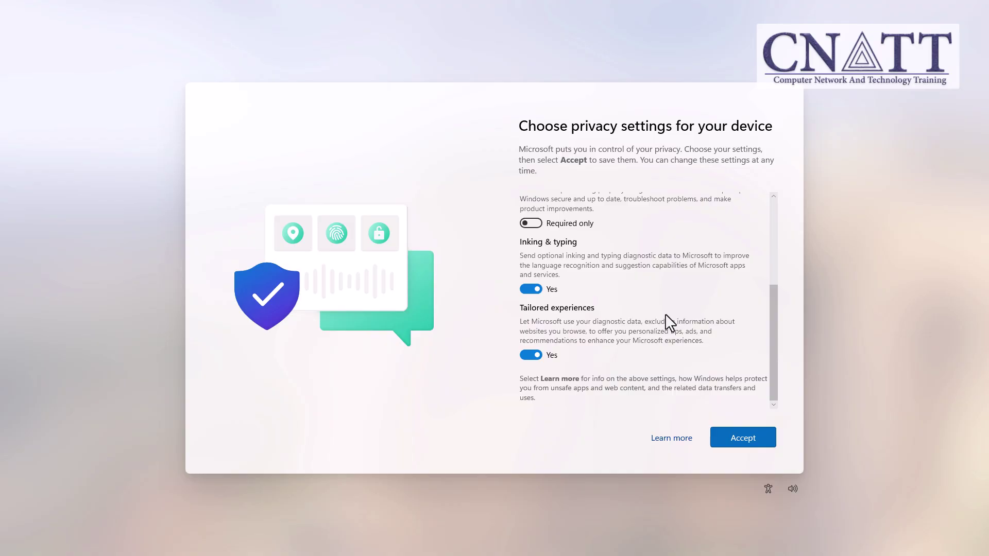
{"action": "scroll", "coordinate": [540, 302], "scroll_direction": "up", "scroll_amount": 1}
{"action": "scroll", "coordinate": [536, 296], "scroll_direction": "down", "scroll_amount": 1}
{"action": "left_click", "coordinate": [532, 290]}
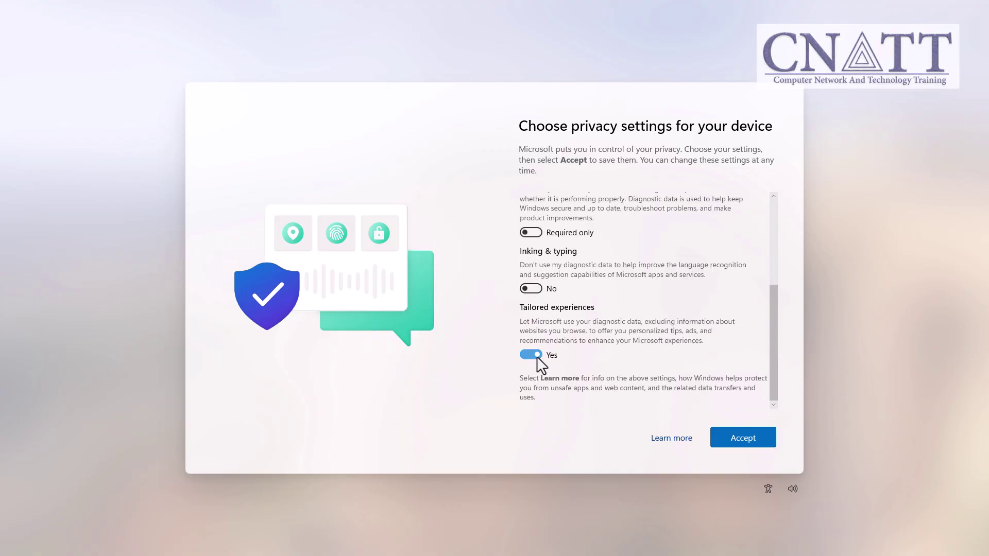
{"action": "left_click", "coordinate": [536, 355]}
{"action": "left_click", "coordinate": [753, 434]}
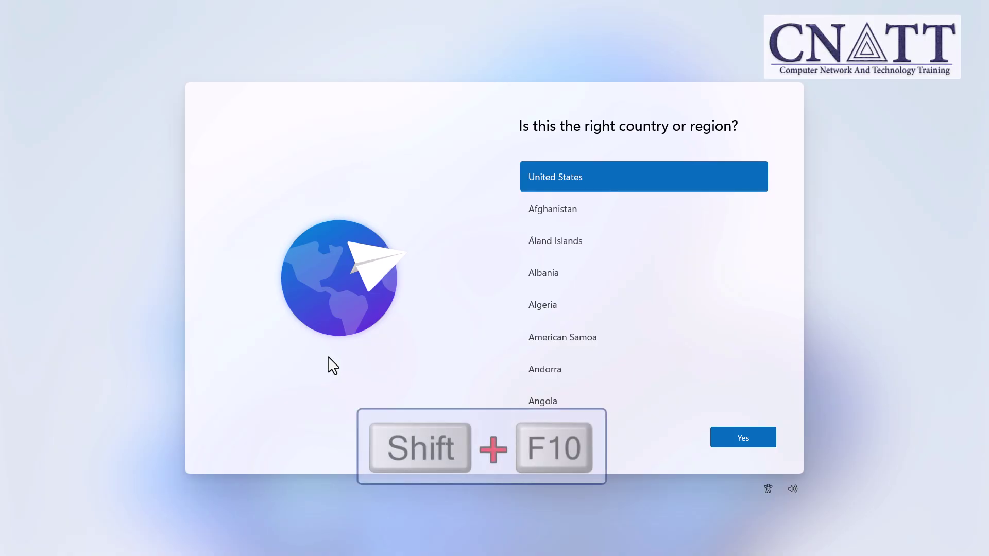
Step: From a new Command Prompt, run start ms-settings:otherusers to reach Accounts › Other Users
{"action": "key", "text": "shift+F10"}
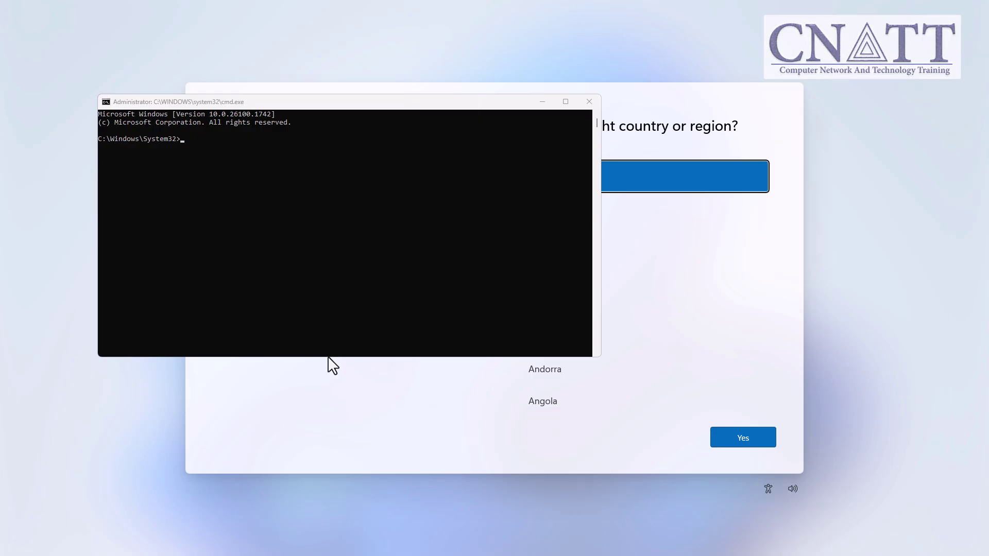
{"action": "left_click", "coordinate": [335, 328]}
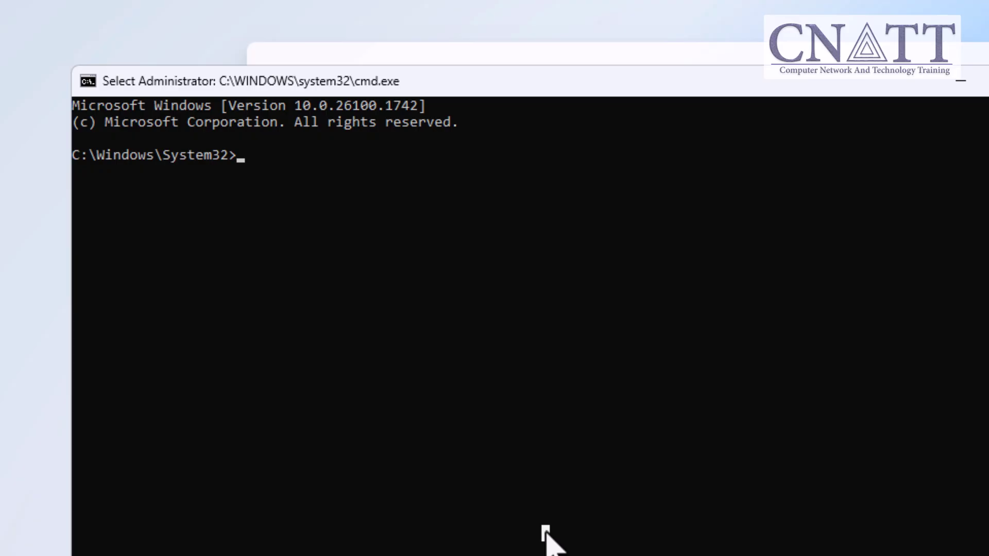
{"action": "type", "text": "st"}
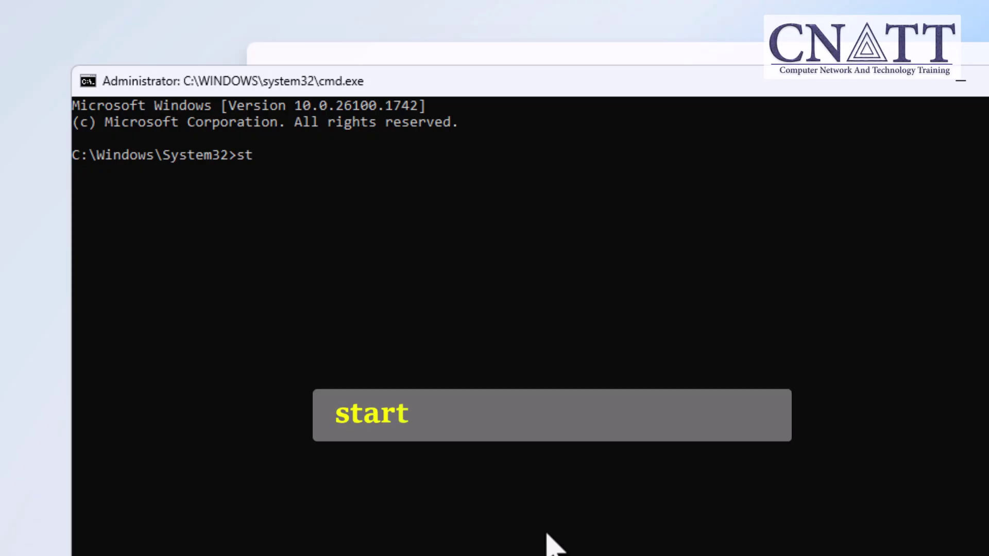
{"action": "type", "text": "art ms"}
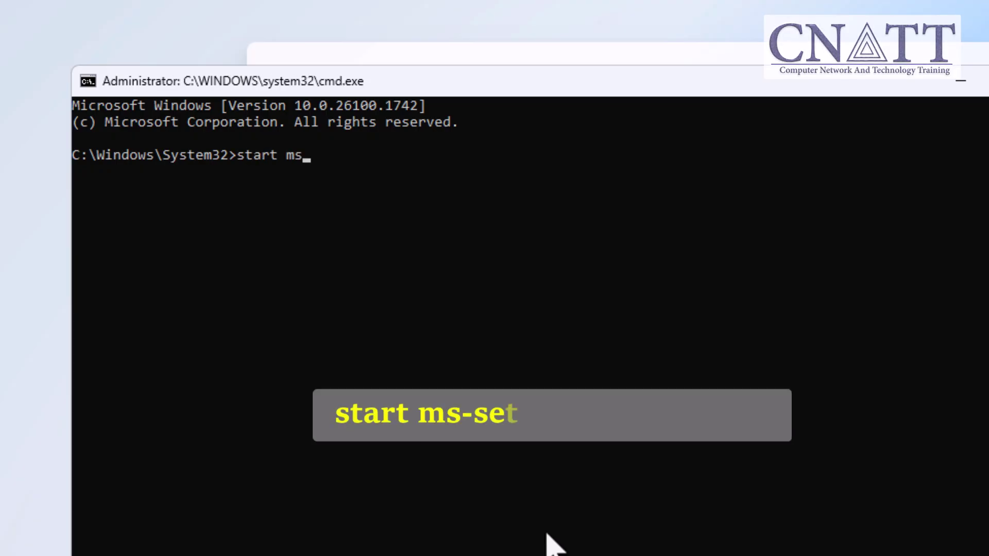
{"action": "type", "text": "-settin"}
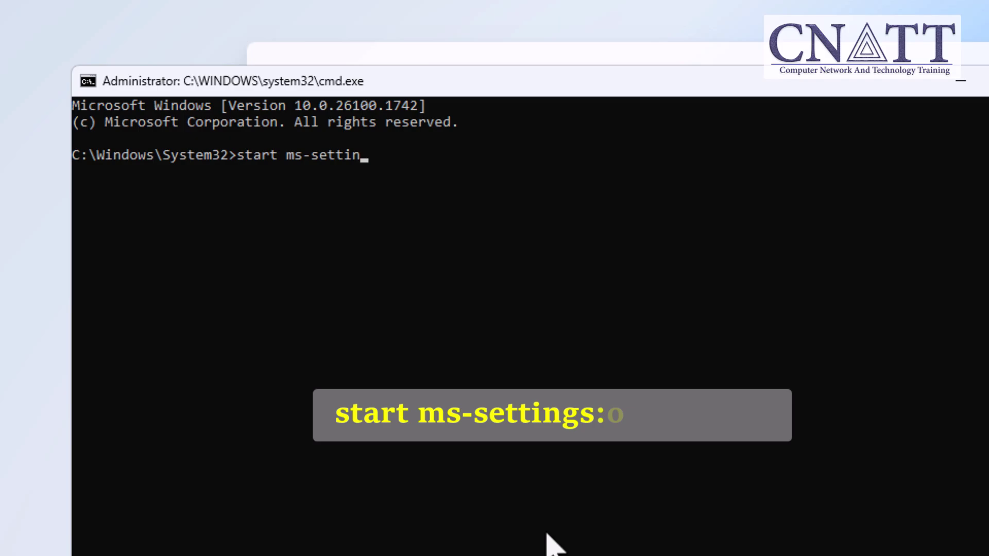
{"action": "type", "text": "gs:oth"}
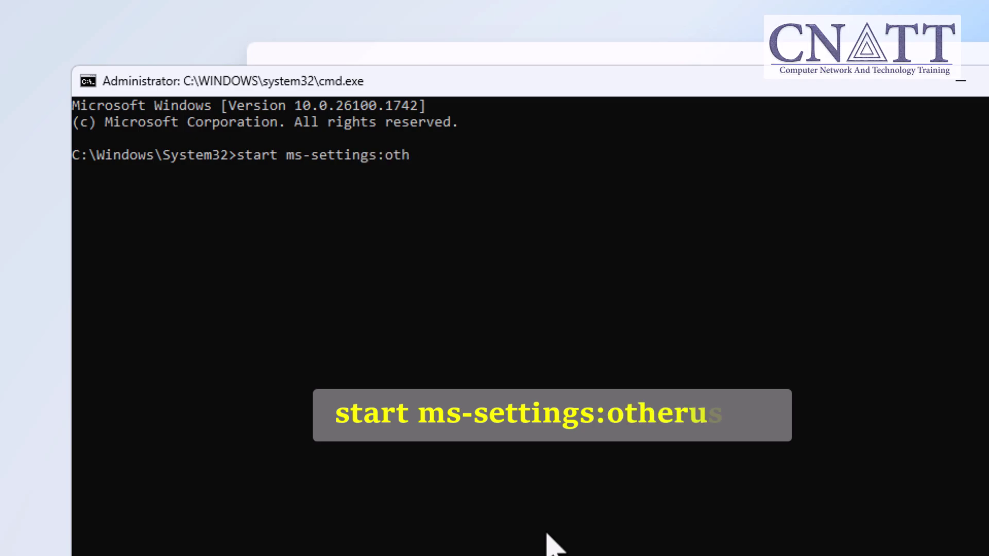
{"action": "type", "text": "erusers"}
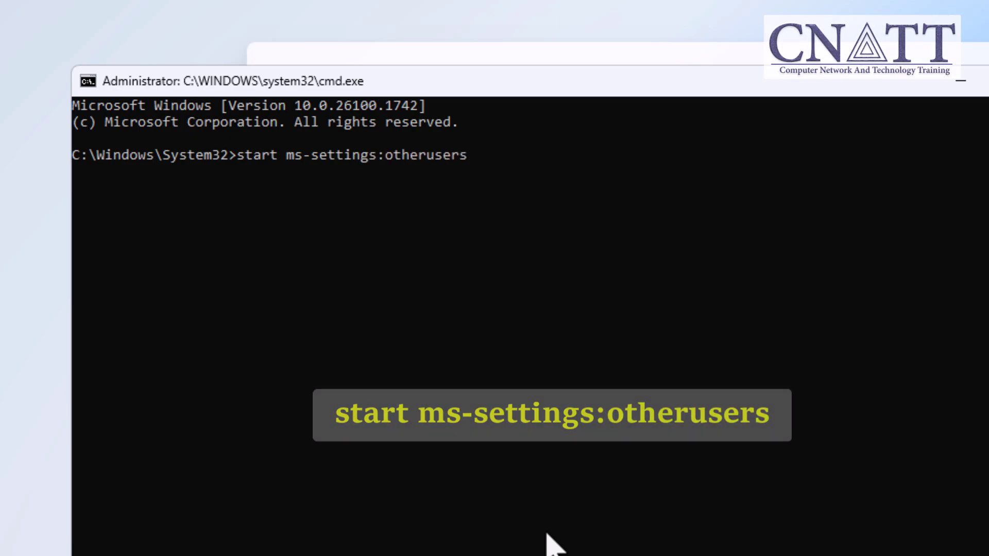
{"action": "key", "text": "Return"}
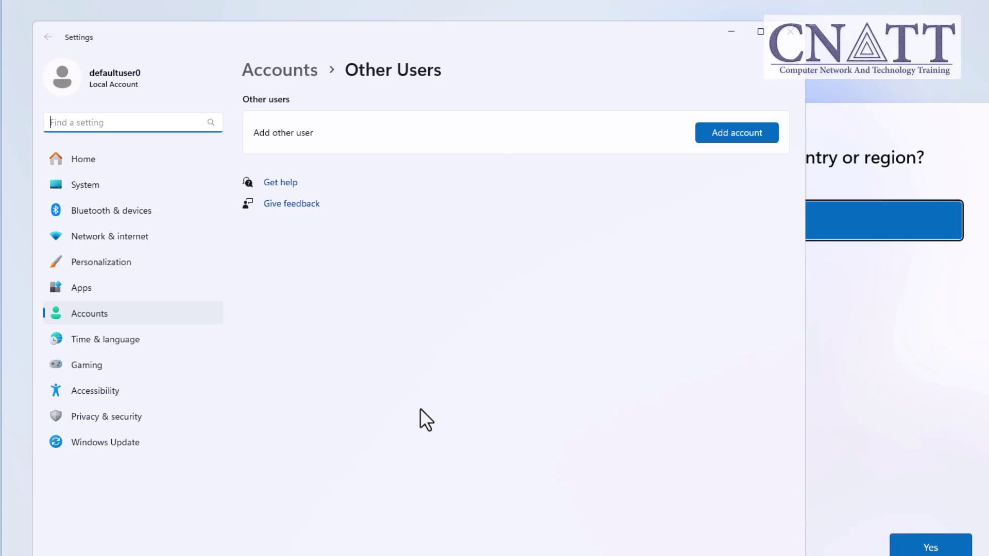
Step: Add an account without the person's sign-in information and without a Microsoft account
{"action": "left_click", "coordinate": [762, 127]}
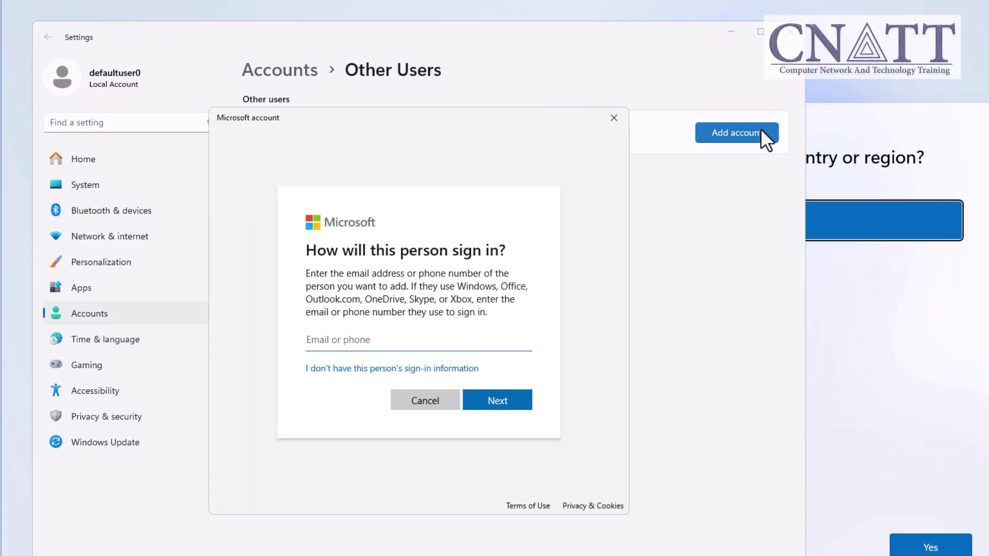
{"action": "left_click", "coordinate": [465, 370]}
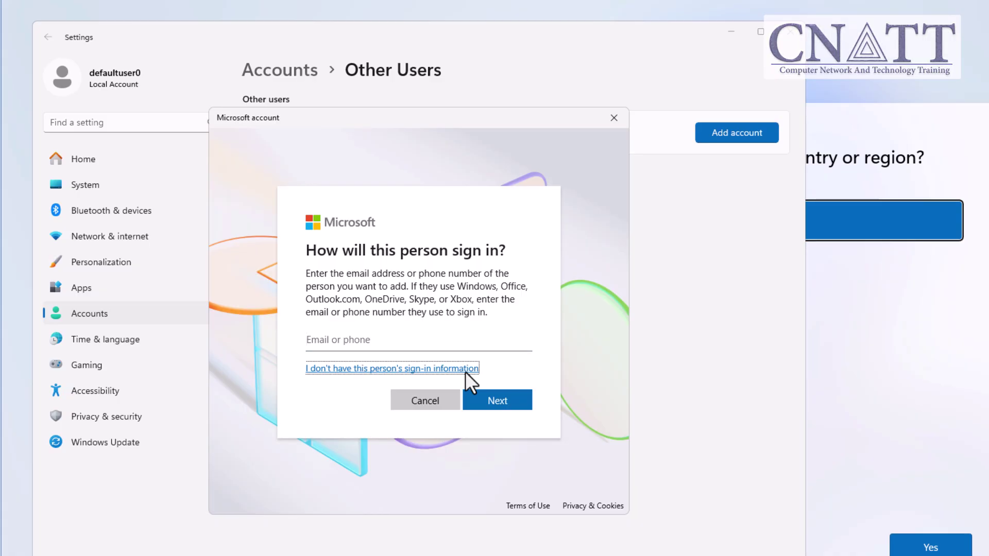
{"action": "left_click", "coordinate": [465, 371]}
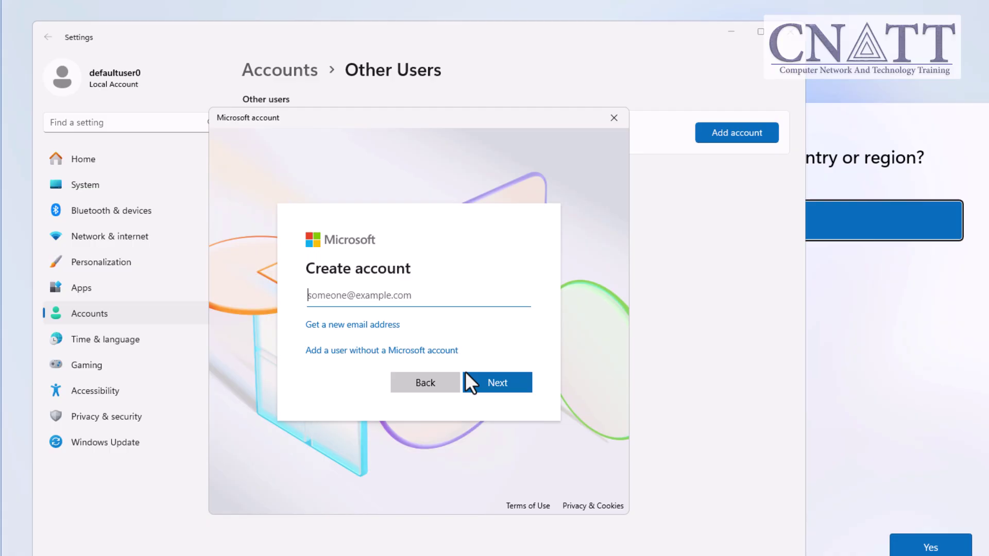
{"action": "left_click", "coordinate": [456, 351]}
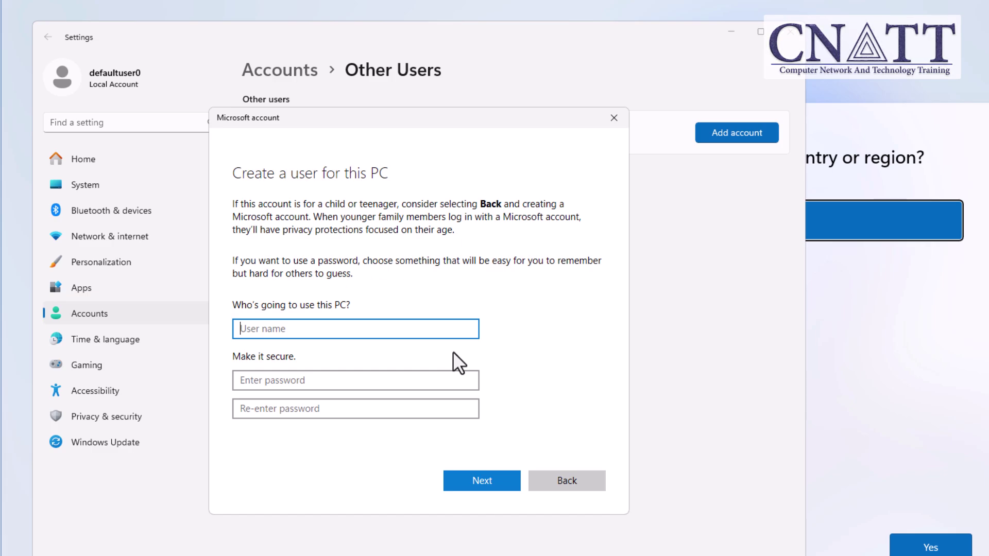
Step: Create the local user CNATT with both password fields left empty
{"action": "type", "text": "CNATT"}
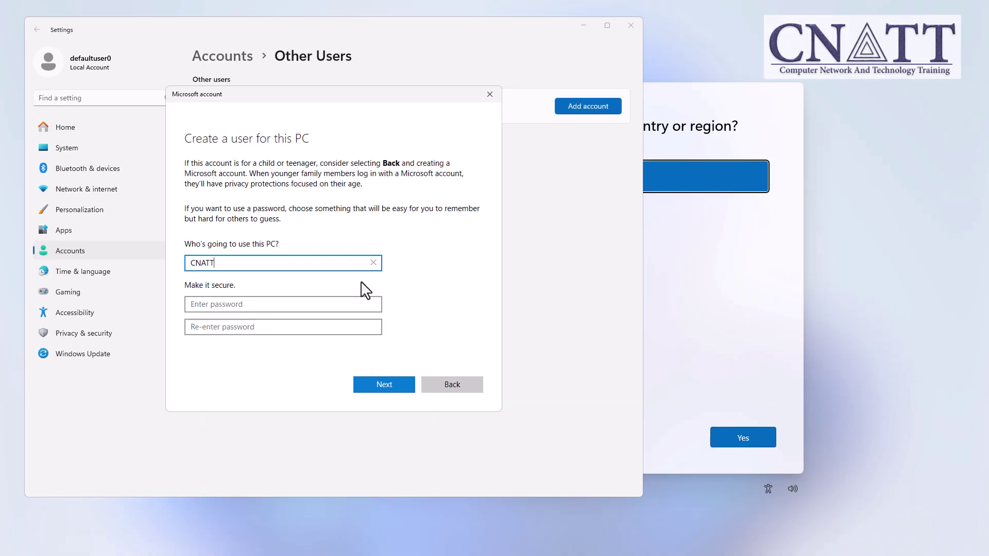
{"action": "left_click", "coordinate": [403, 390]}
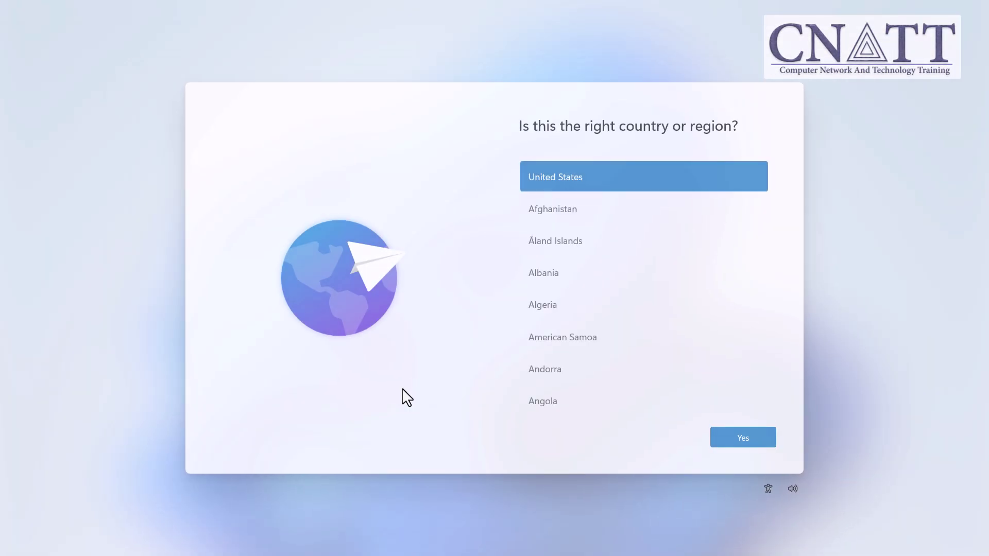
Step: In a new Command Prompt, change into the oobe folder and run msoobe.exe && shutdown.exe -r
{"action": "key", "text": "shift+F10"}
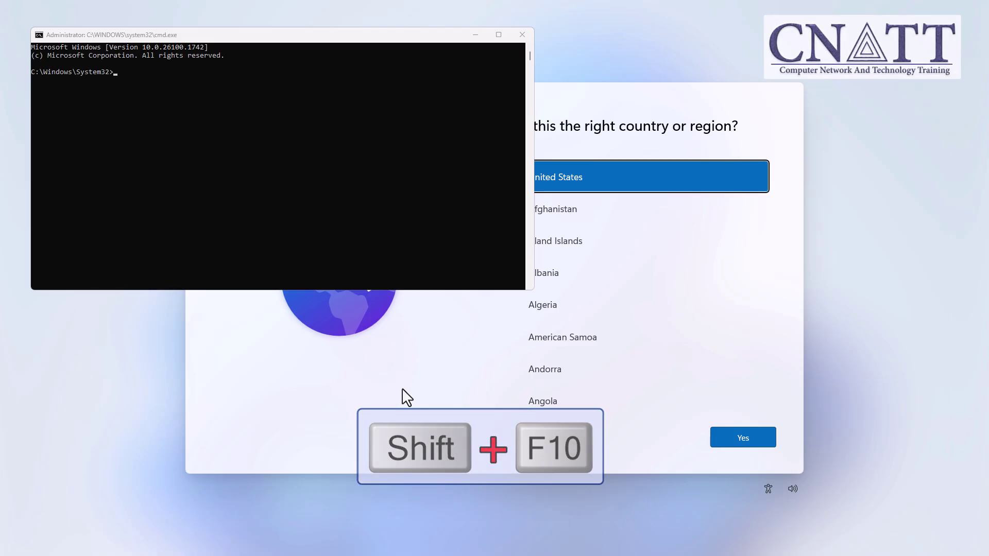
{"action": "left_click", "coordinate": [278, 224]}
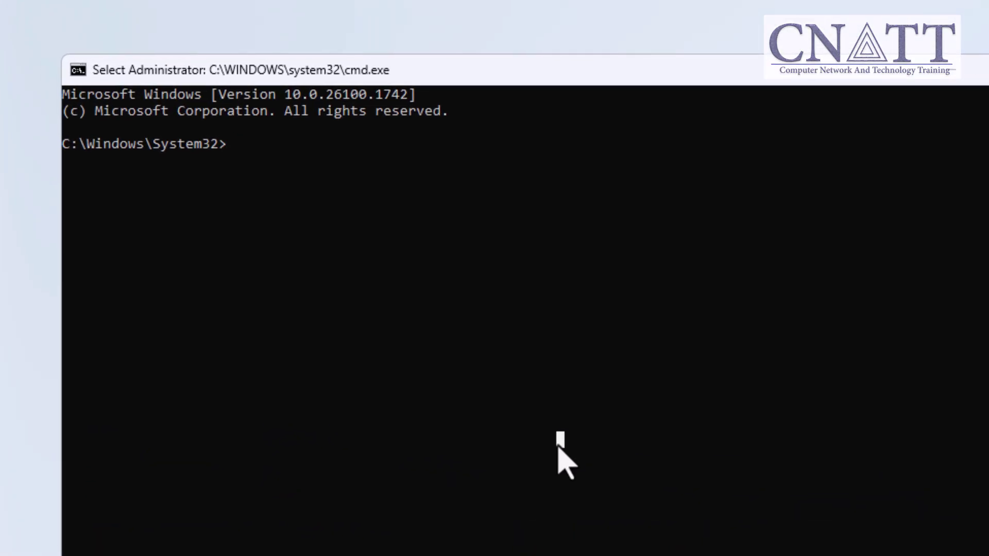
{"action": "key", "text": "Escape"}
{"action": "type", "text": "cd"}
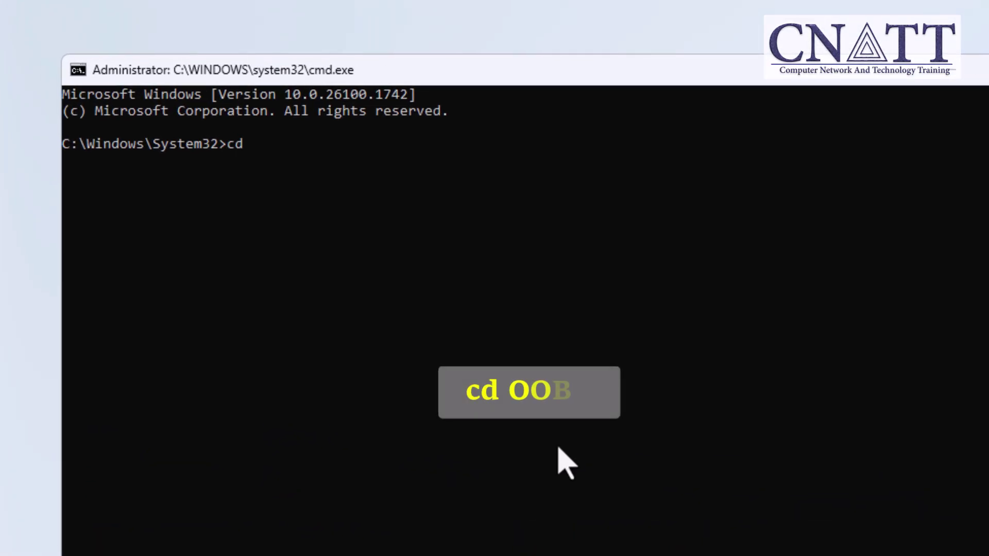
{"action": "type", "text": " oobe"}
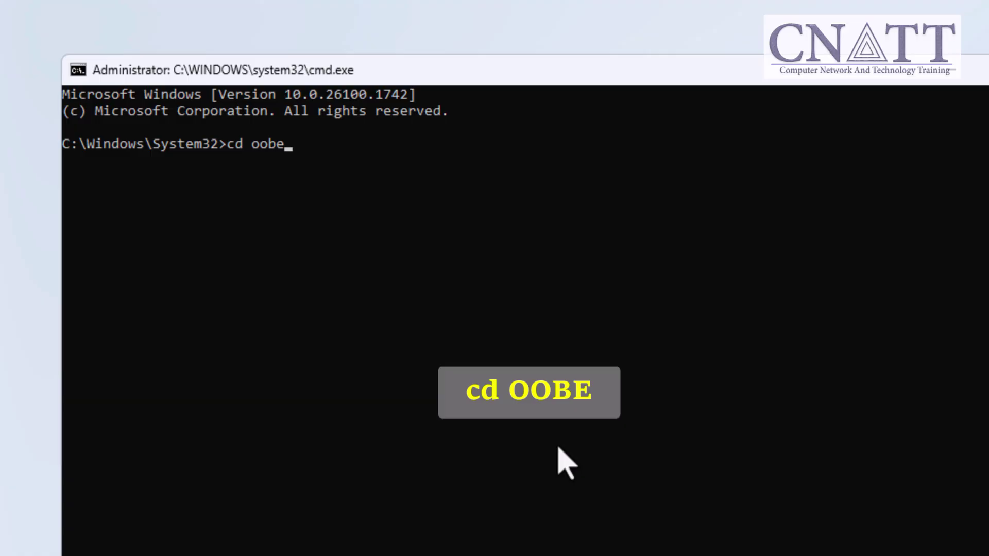
{"action": "key", "text": "Return"}
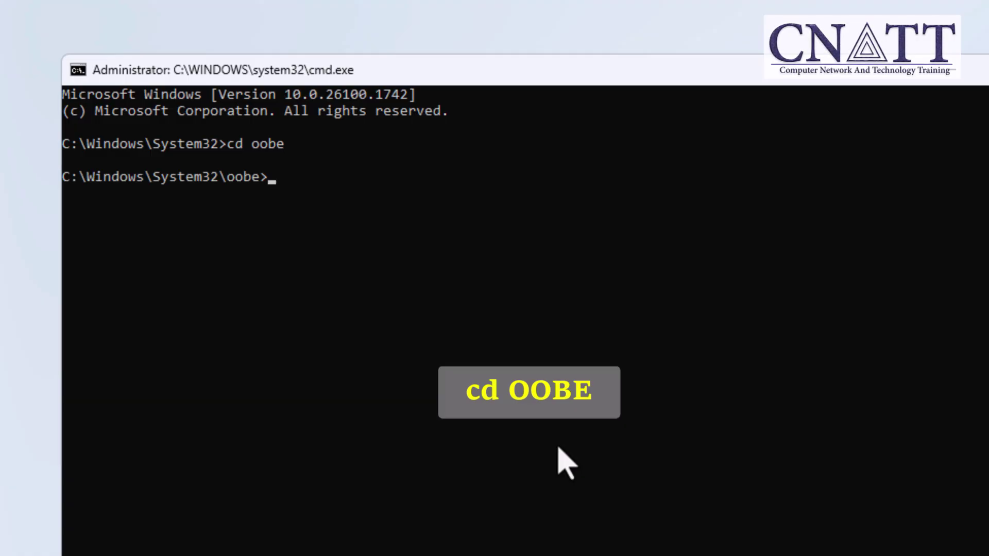
{"action": "type", "text": "msoo"}
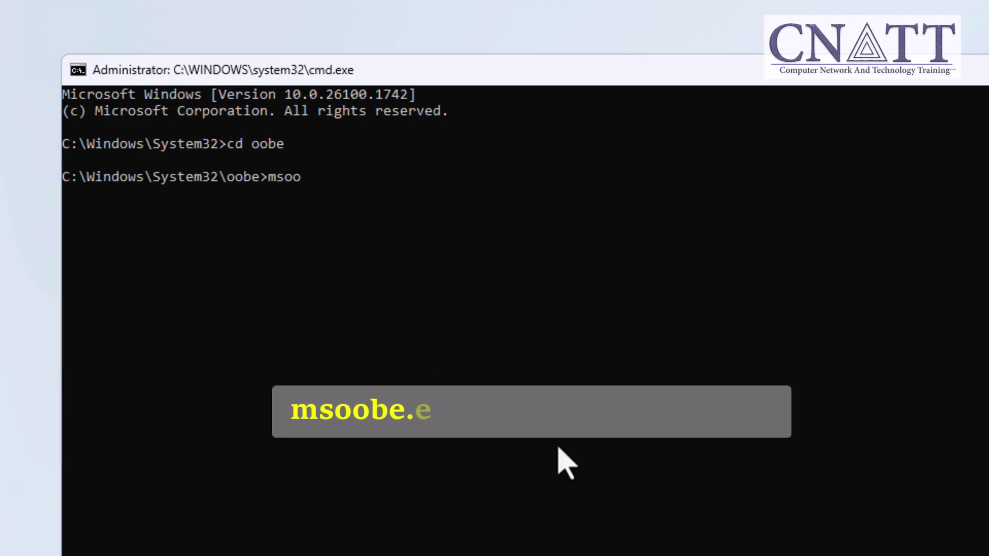
{"action": "type", "text": "be.exe "}
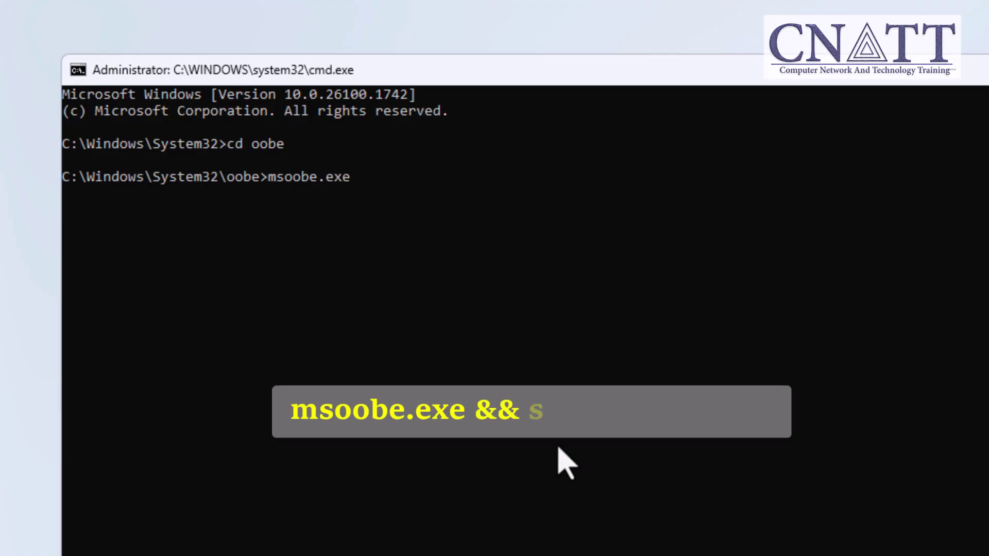
{"action": "type", "text": "&&"}
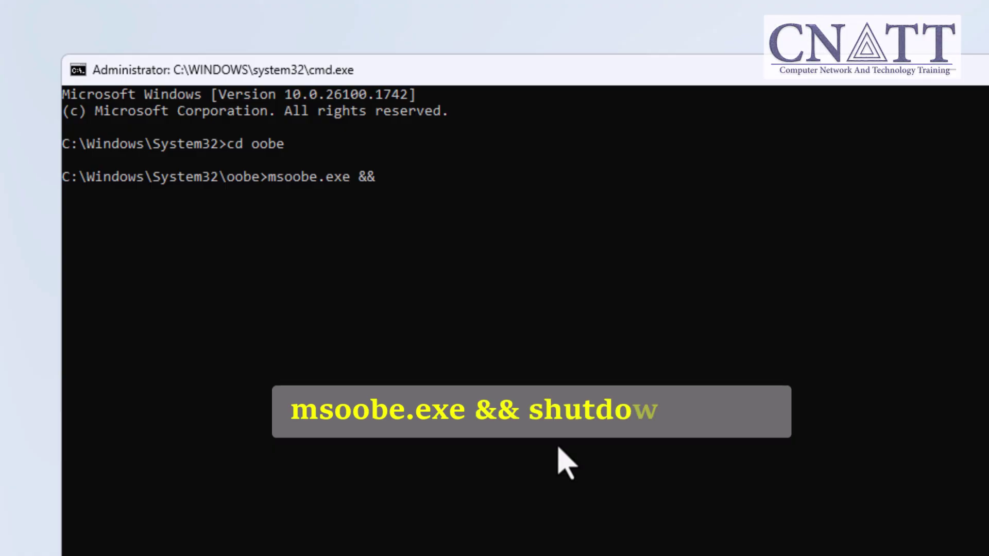
{"action": "type", "text": " sh"}
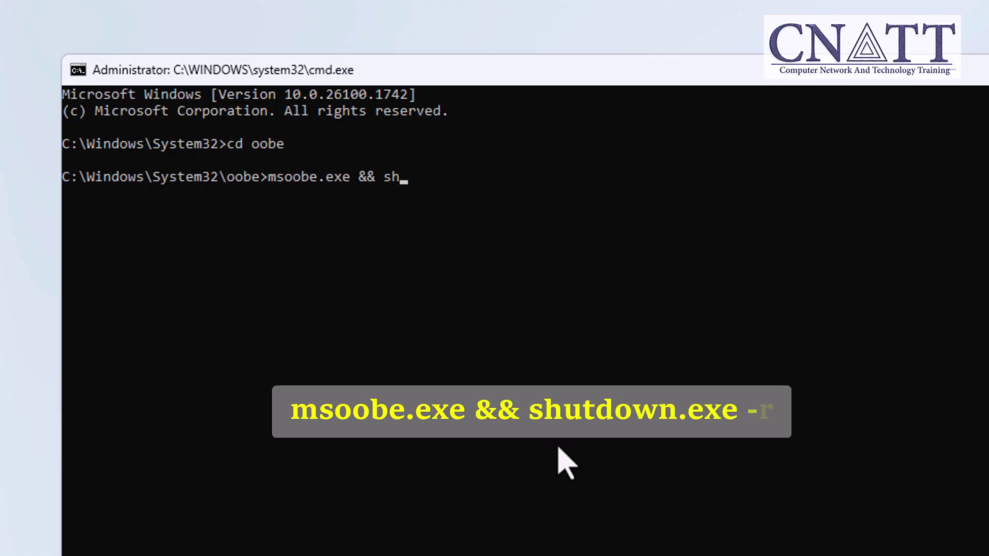
{"action": "type", "text": "utdown"}
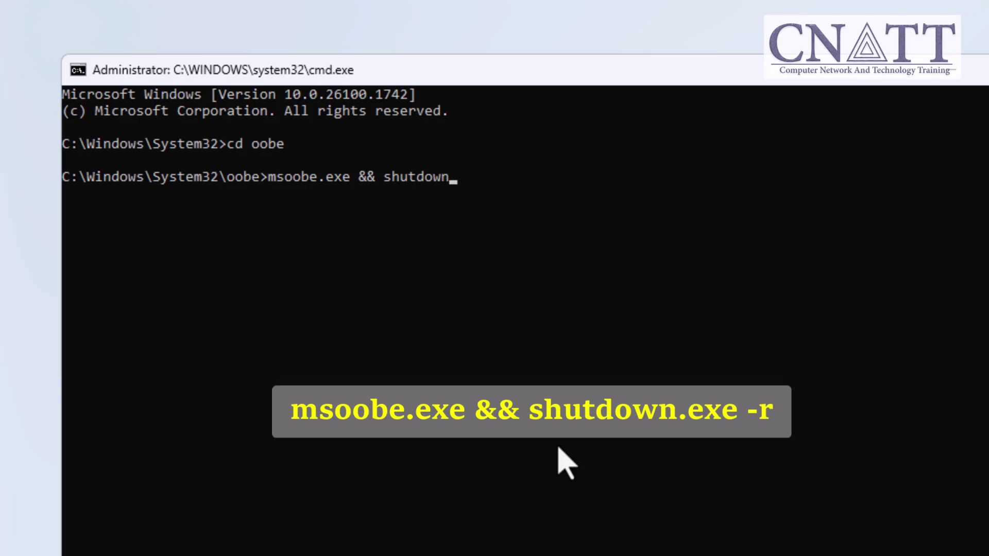
{"action": "type", "text": ".exe -"}
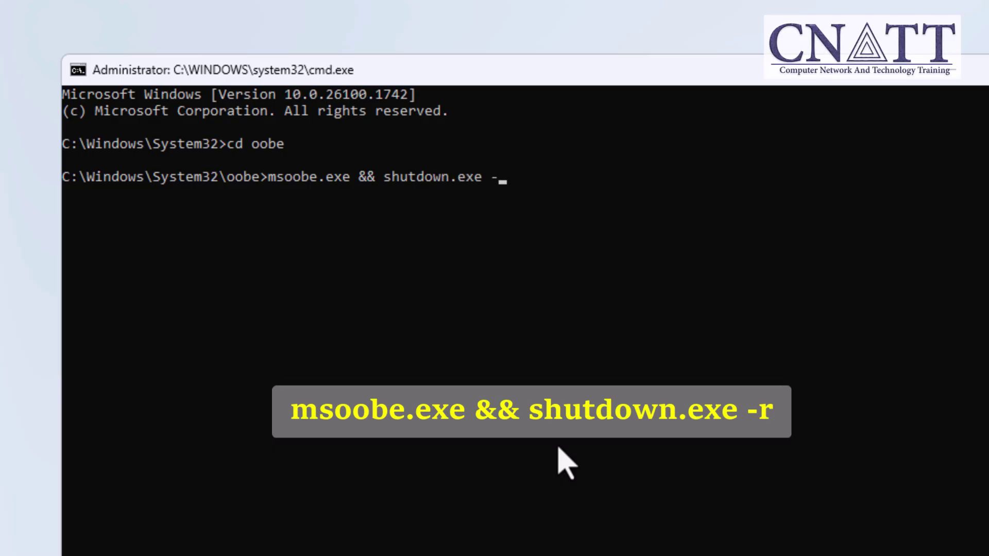
{"action": "type", "text": "r"}
{"action": "key", "text": "Return"}
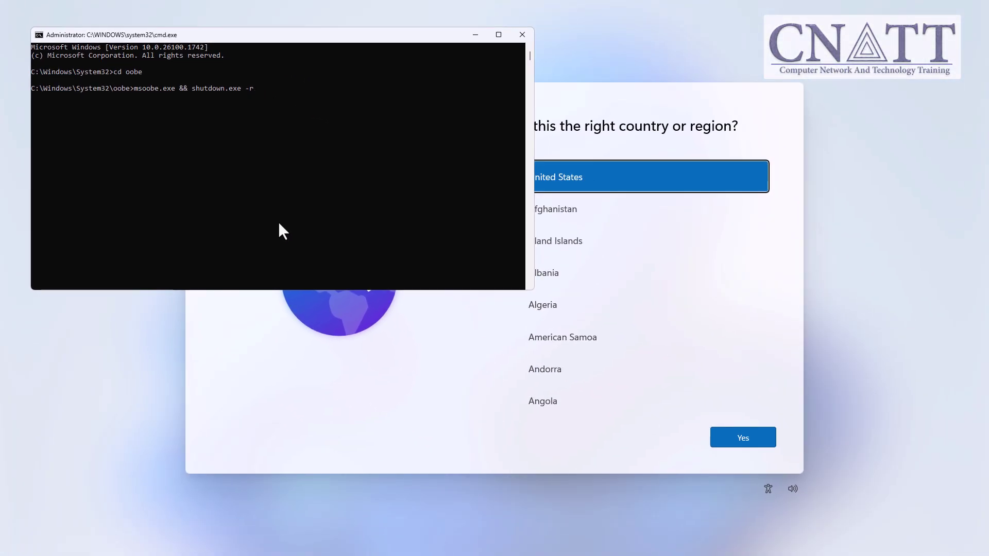